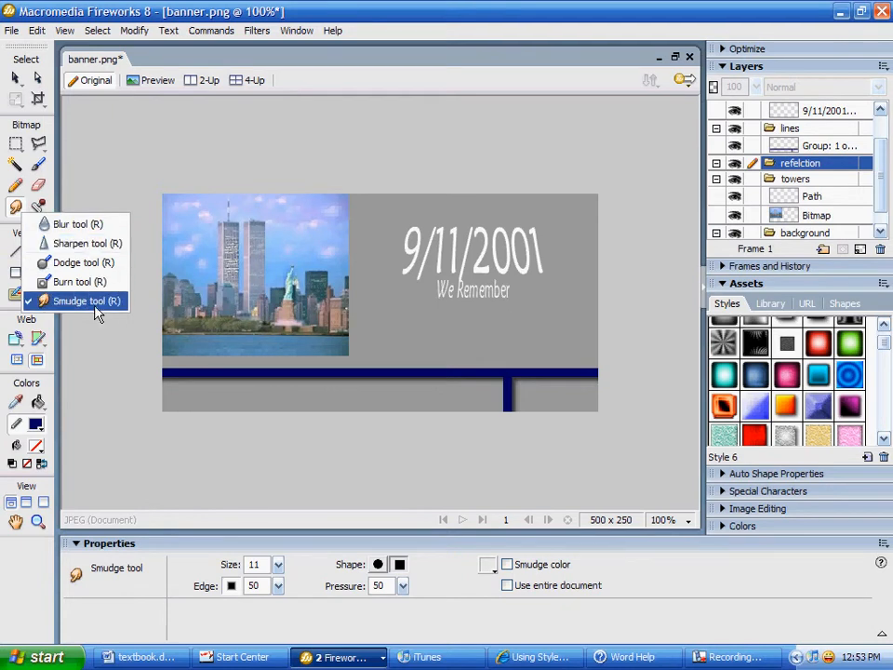
Blur the city skyline around the towers in the photo using the Blur tool with a square tip
click(62, 223)
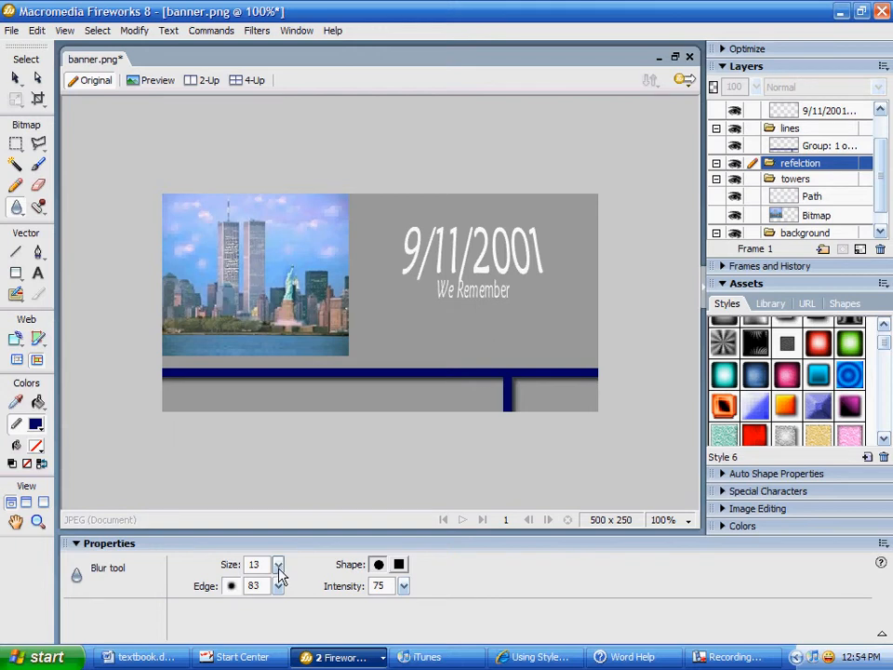
click(399, 564)
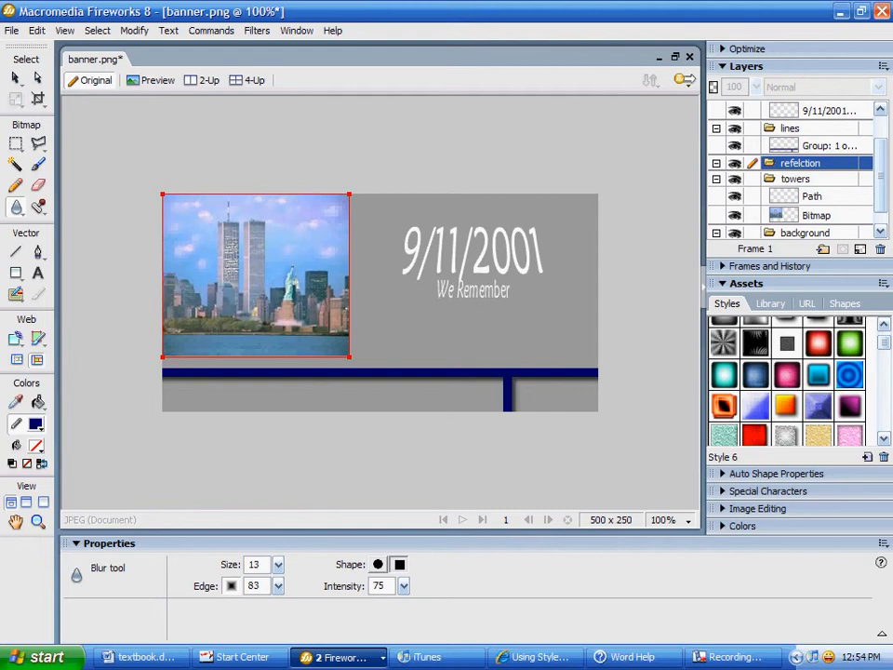
mouse_move(166, 282)
mouse_down()
mouse_move(171, 312)
mouse_move(177, 274)
mouse_up()
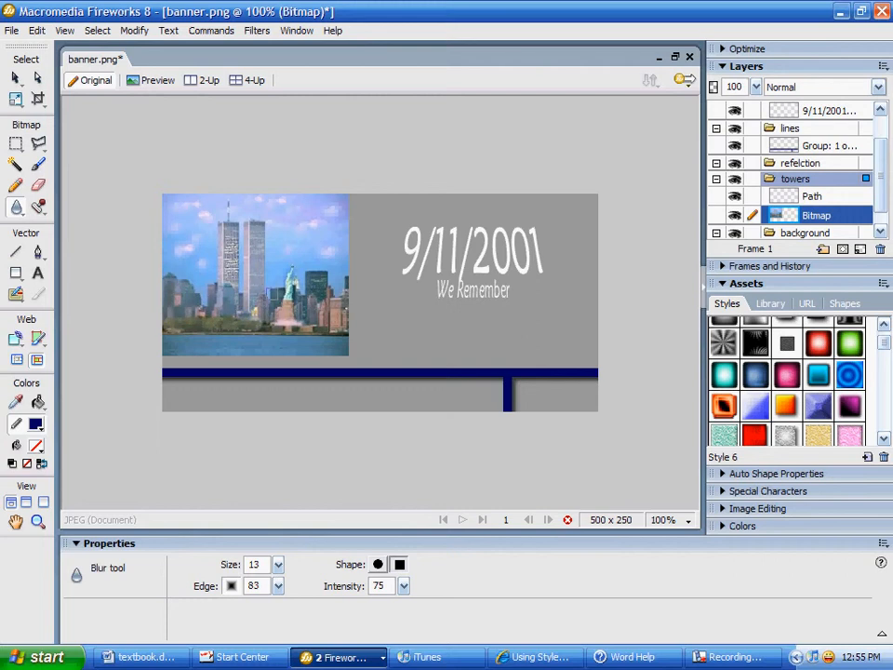
mouse_move(280, 291)
mouse_down()
mouse_move(287, 273)
mouse_move(290, 325)
mouse_move(294, 285)
mouse_move(309, 276)
mouse_move(310, 308)
mouse_move(240, 205)
mouse_move(242, 248)
mouse_move(245, 209)
mouse_move(245, 245)
mouse_move(259, 216)
mouse_move(257, 245)
mouse_move(257, 213)
mouse_move(343, 279)
mouse_up()
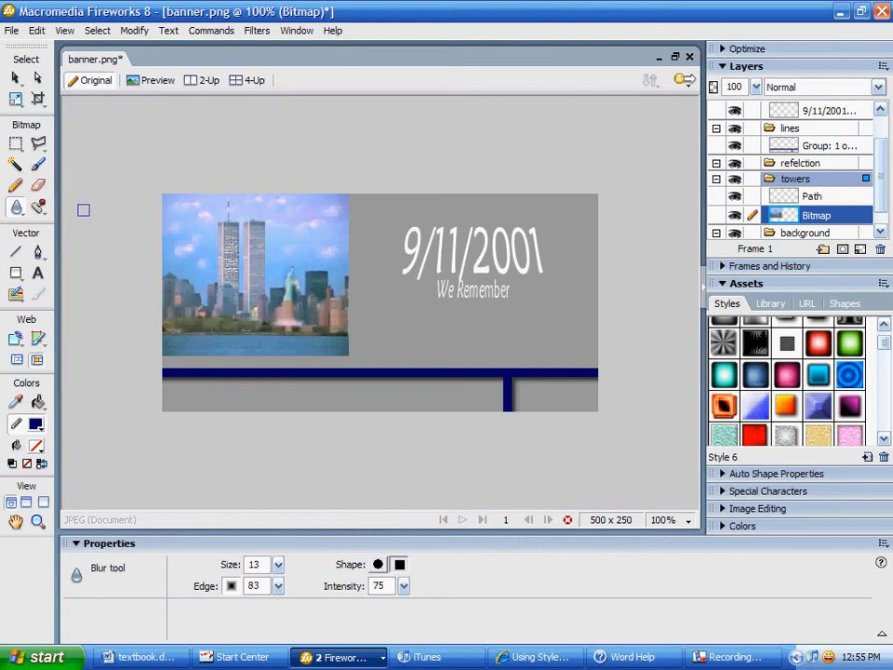
Try the Sharpen tool on the two towers in the photo and undo the strokes
drag(25, 220, 41, 241)
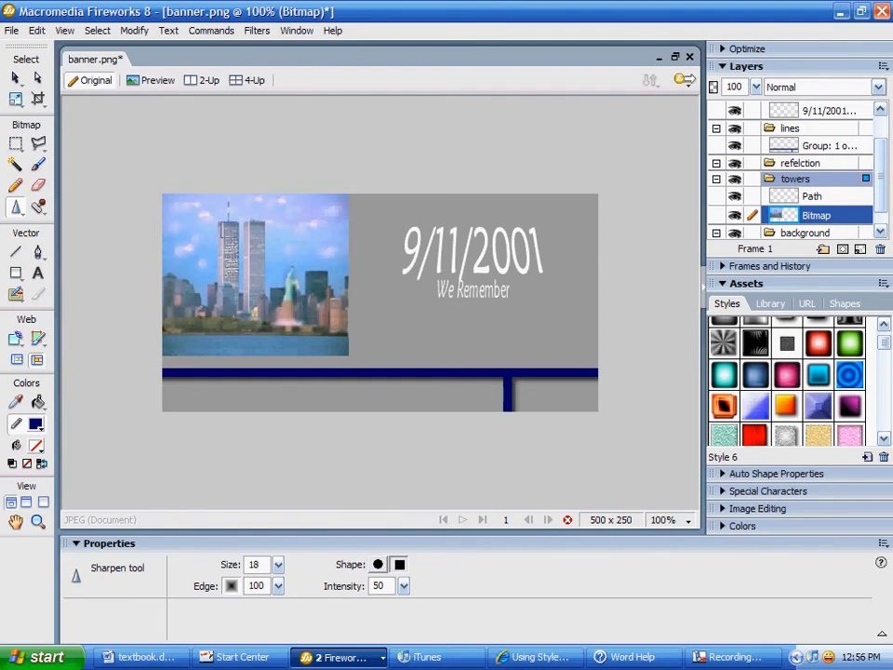
drag(229, 230, 230, 279)
mouse_move(259, 226)
mouse_down()
mouse_move(255, 313)
mouse_move(258, 257)
mouse_move(255, 227)
mouse_up()
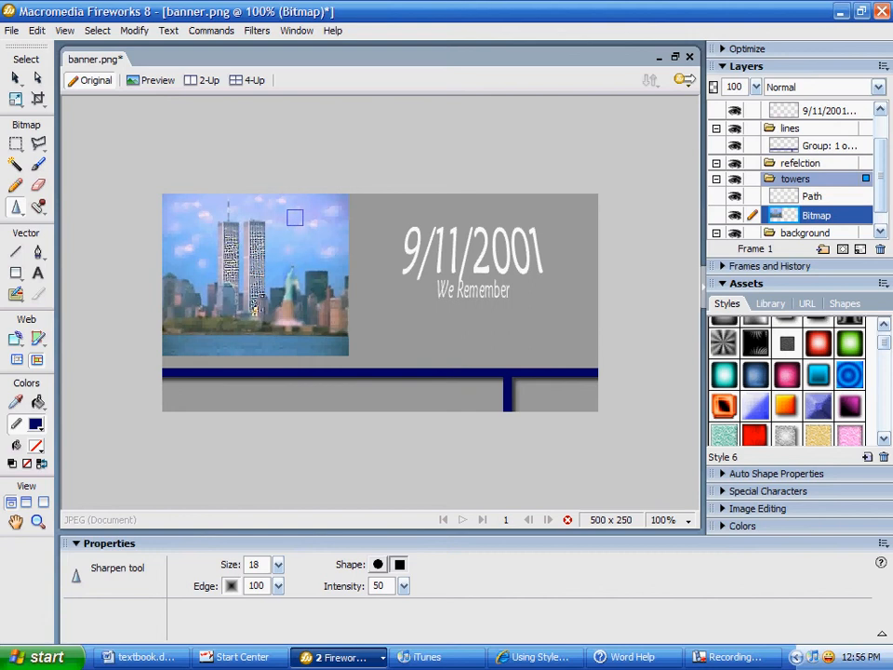
key(v)
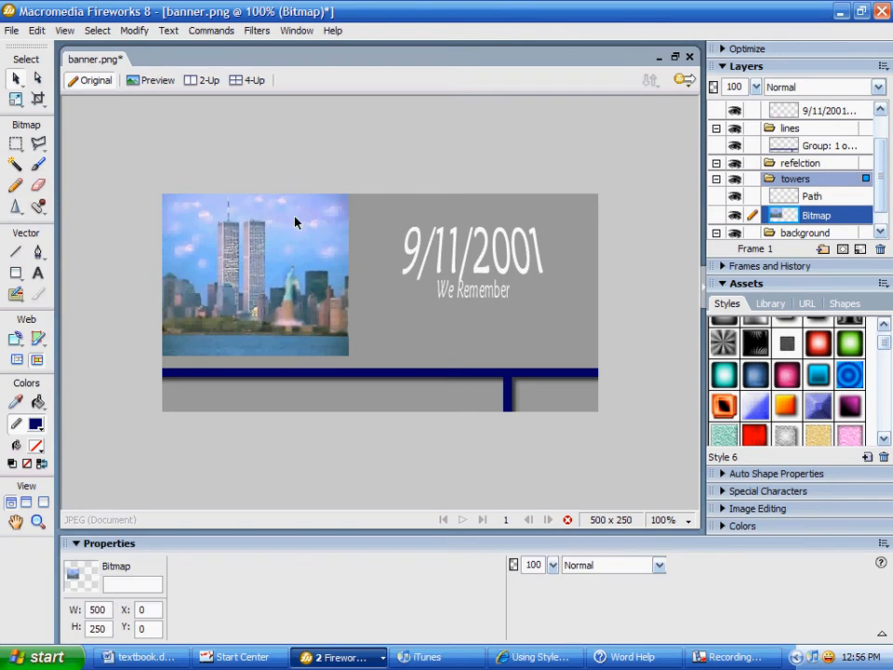
key(r)
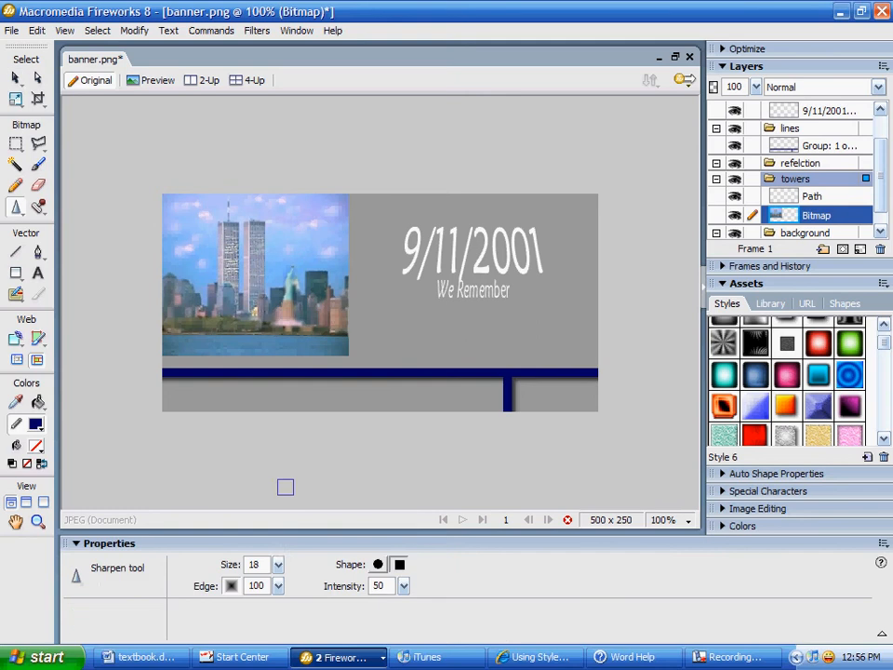
Try sharpening both towers with the Sharpen tool at size 13 and edge softness 50, and undo the strokes
click(279, 561)
mouse_move(284, 556)
mouse_down()
mouse_move(287, 620)
mouse_move(289, 612)
mouse_move(288, 601)
mouse_move(279, 616)
mouse_up()
drag(225, 249, 225, 280)
drag(232, 223, 233, 279)
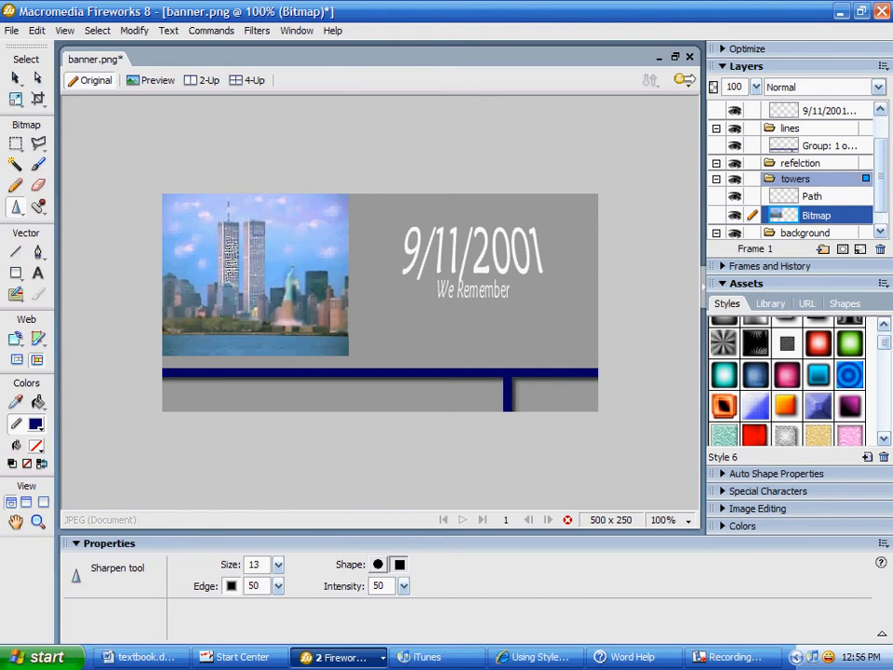
drag(259, 249, 261, 272)
key(v)
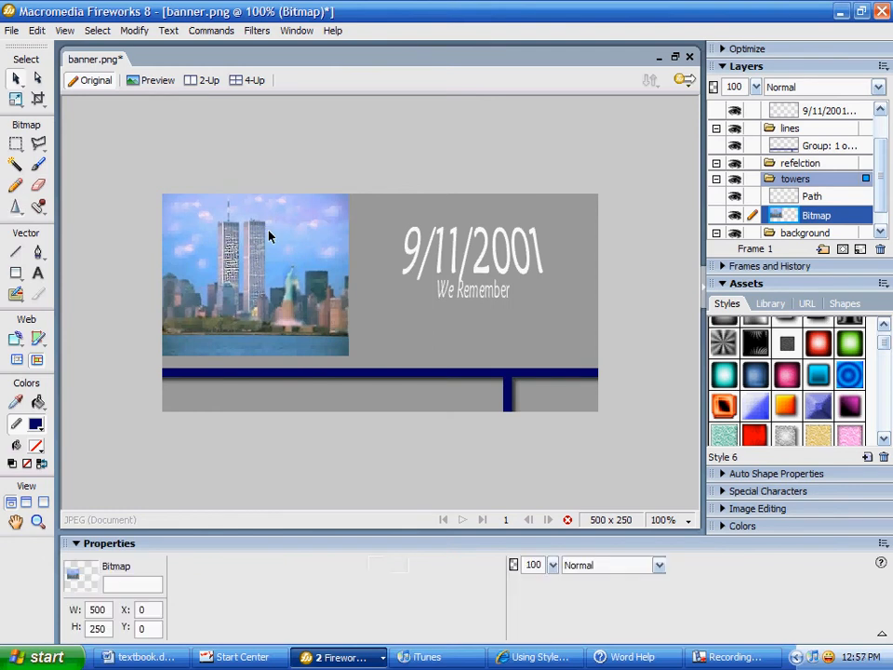
key(r)
key(r)
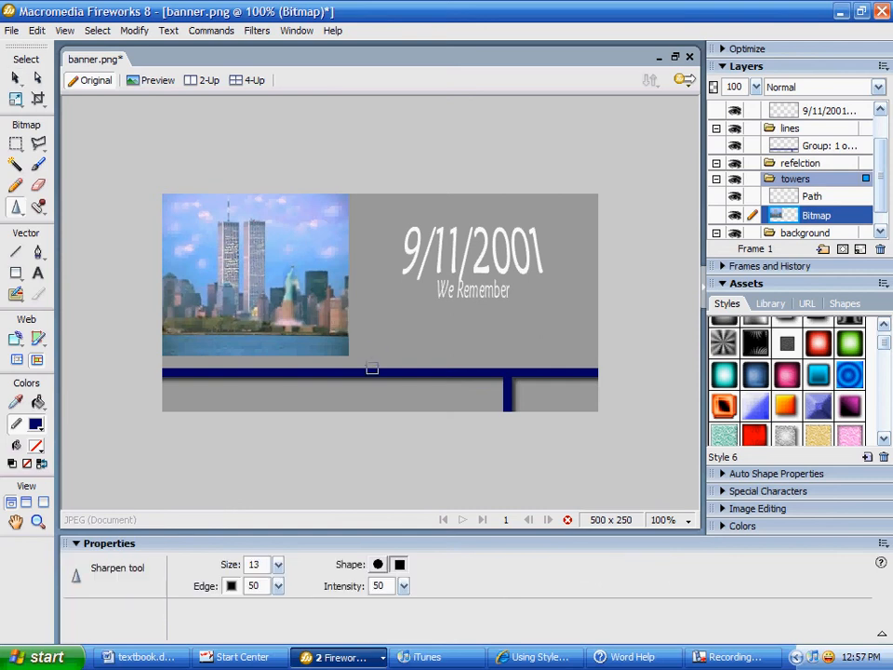
Set the Sharpen tool's intensity to 28 and switch to the Smudge tool
drag(405, 588, 407, 607)
click(21, 212)
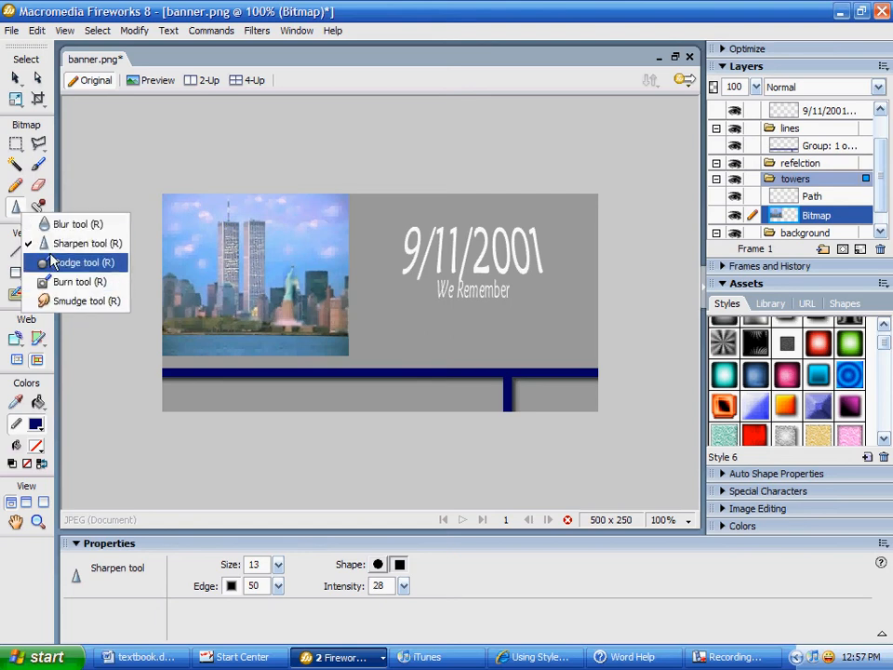
click(80, 301)
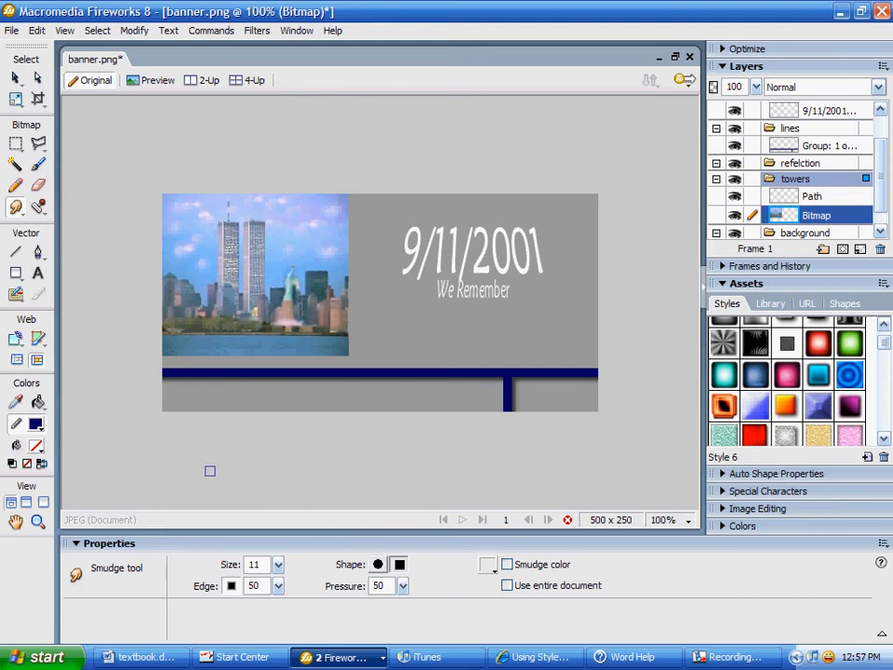
Give the Smudge tool size 4, a round tip and an edge softness of 51
drag(280, 571, 282, 576)
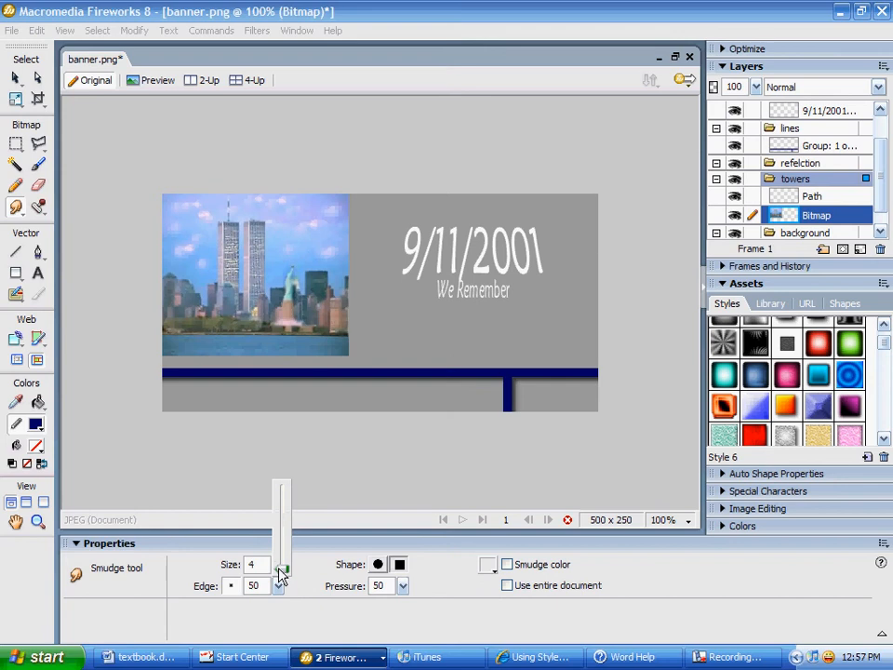
click(300, 580)
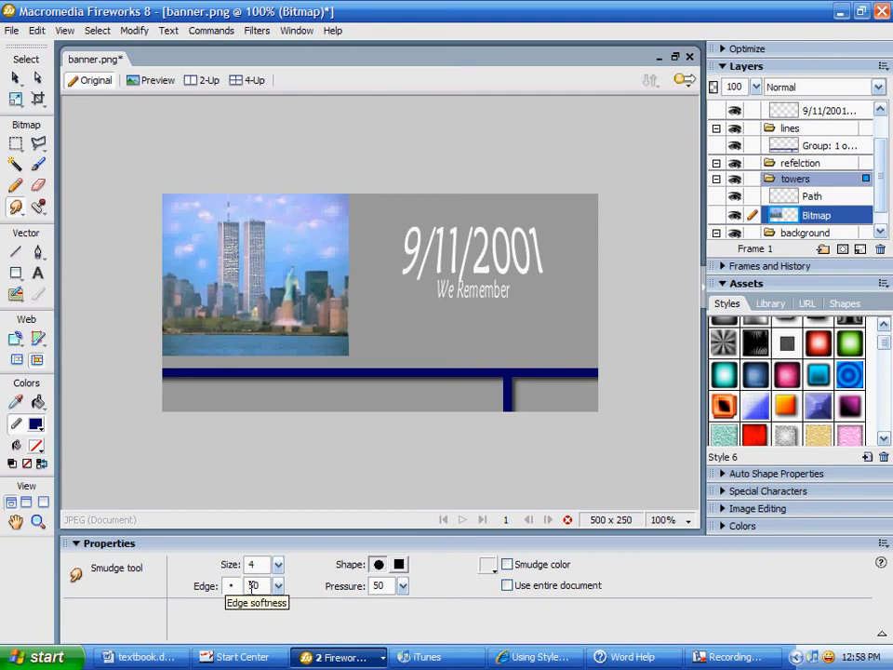
mouse_move(282, 596)
mouse_down()
mouse_move(285, 553)
mouse_move(281, 634)
mouse_move(279, 593)
mouse_up()
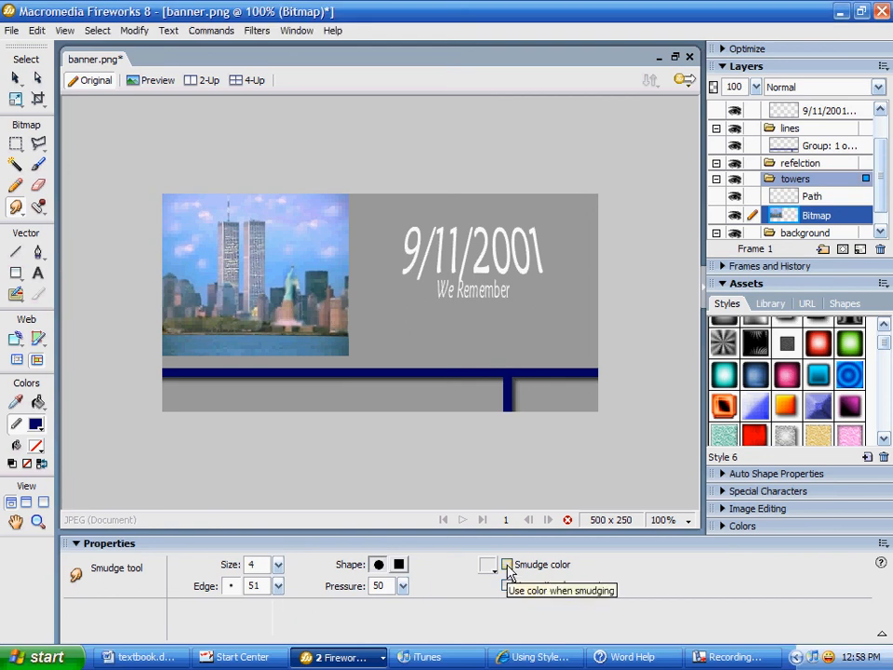
Choose white (#FFFFFF) as the Smudge tool's color, leaving the Smudge color and Use entire document options switched off
click(507, 566)
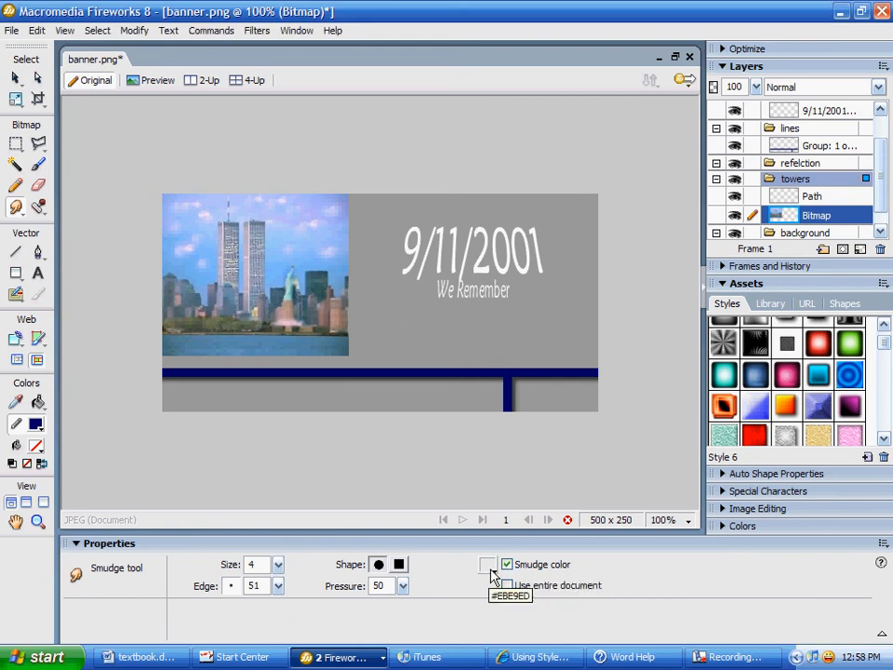
click(488, 566)
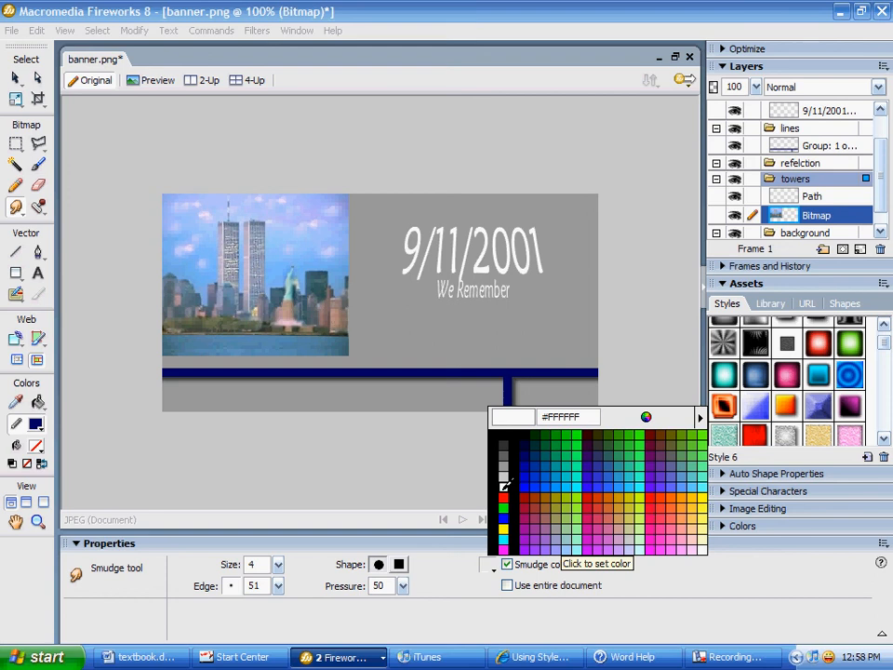
click(504, 569)
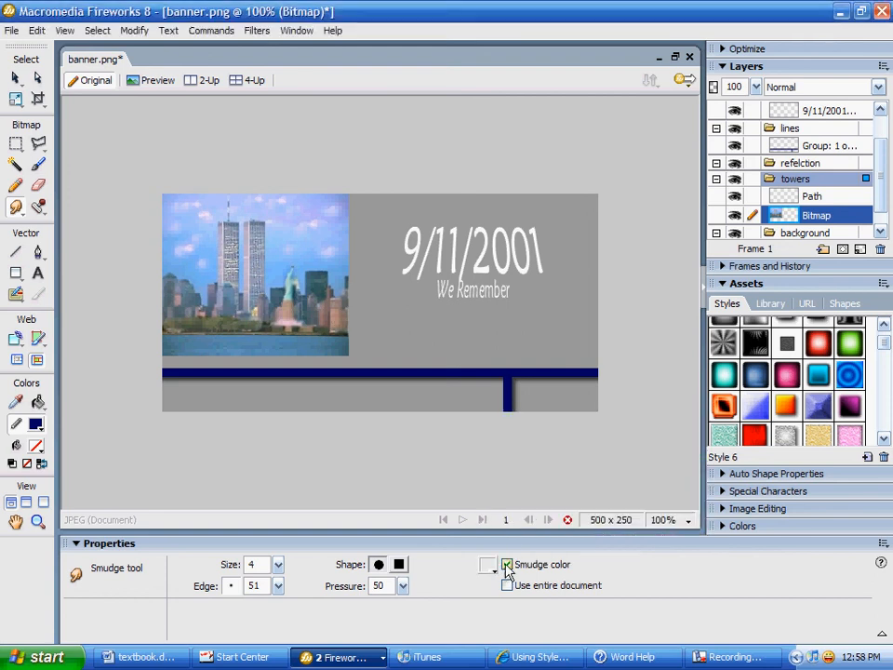
click(507, 566)
click(507, 586)
click(507, 585)
Try smudging the shoreline below the skyline into the water at Smudge size 11, and undo the strokes
click(277, 565)
drag(278, 566, 282, 576)
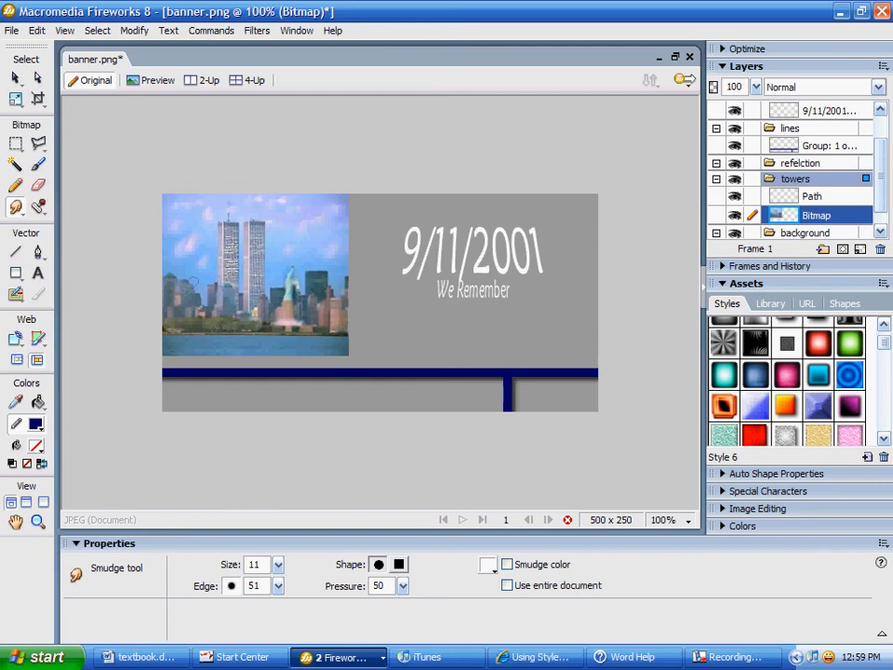
drag(189, 328, 242, 341)
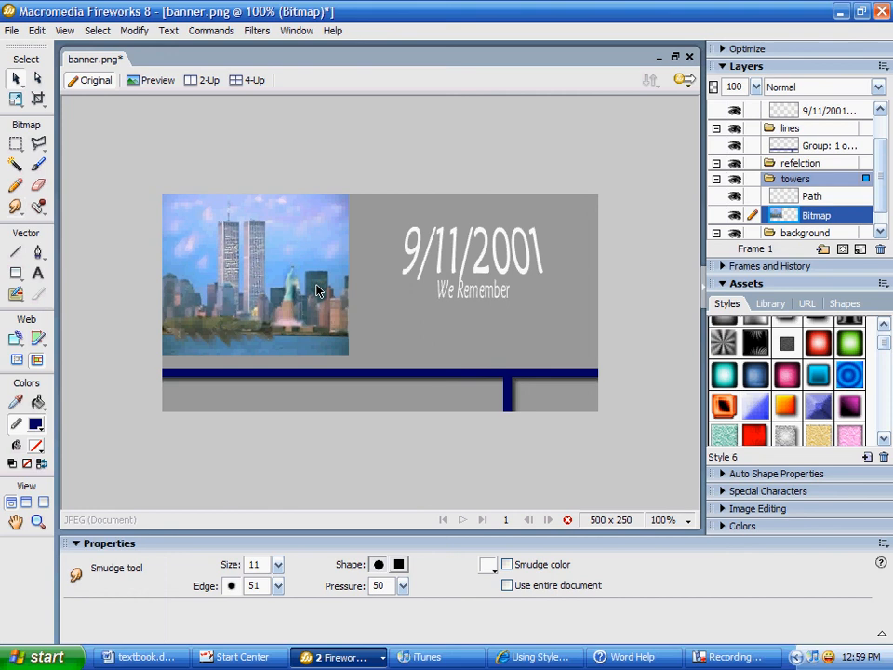
key(v)
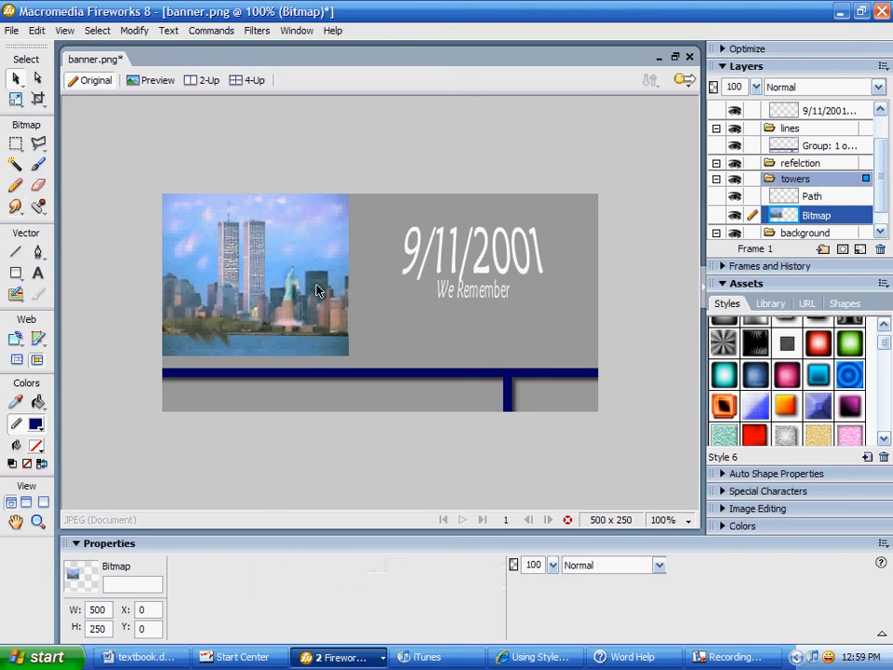
key(r)
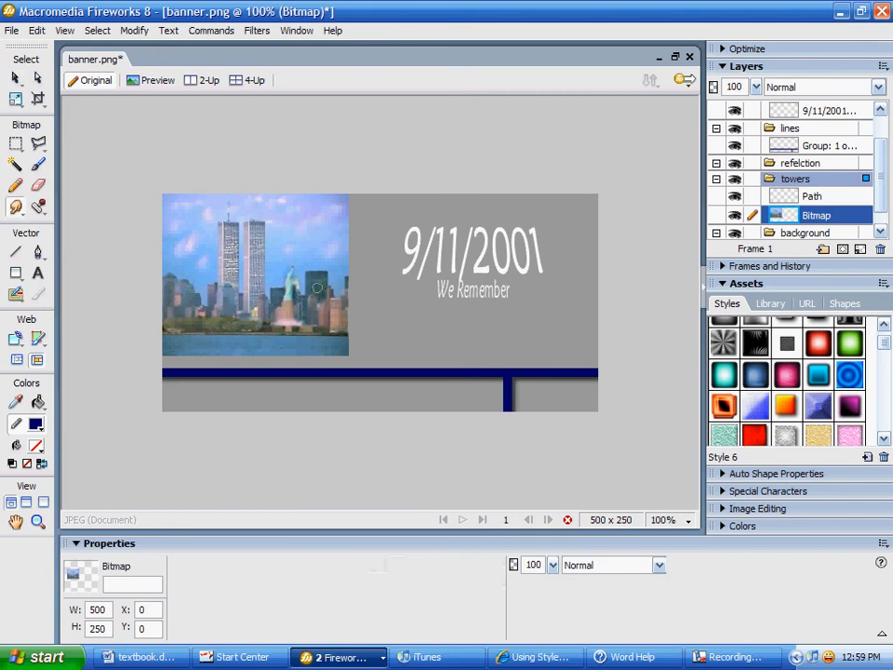
click(15, 206)
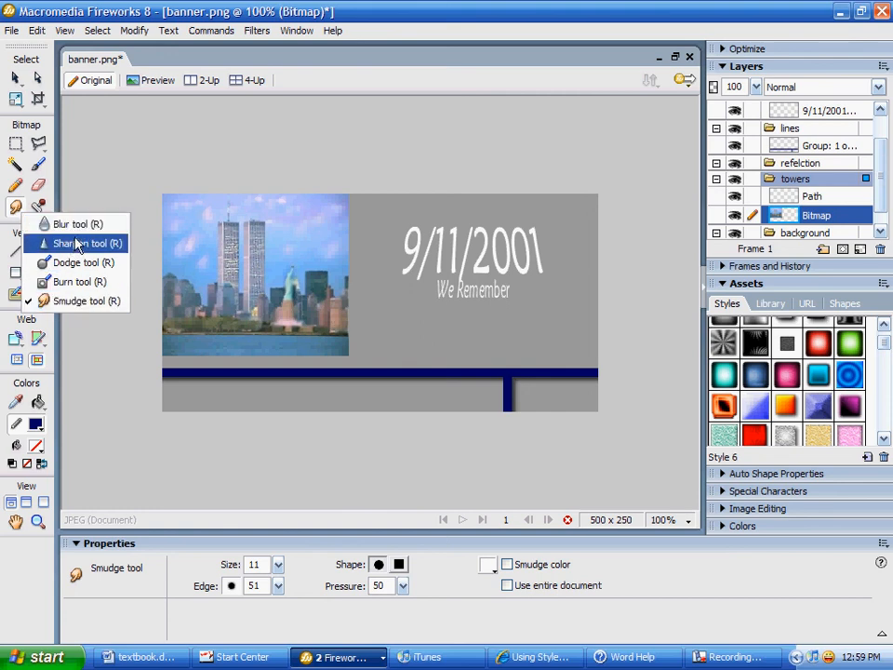
click(707, 657)
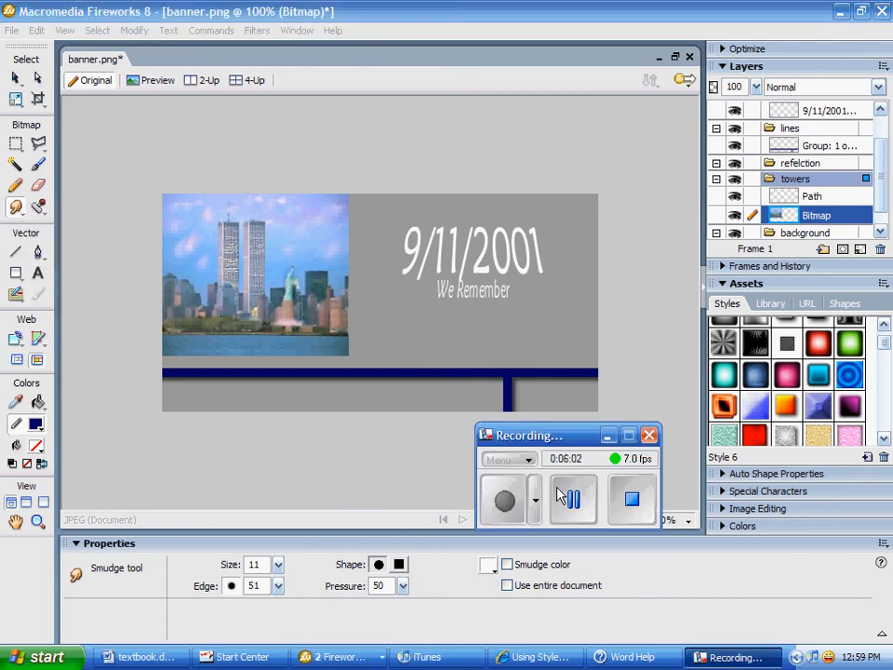